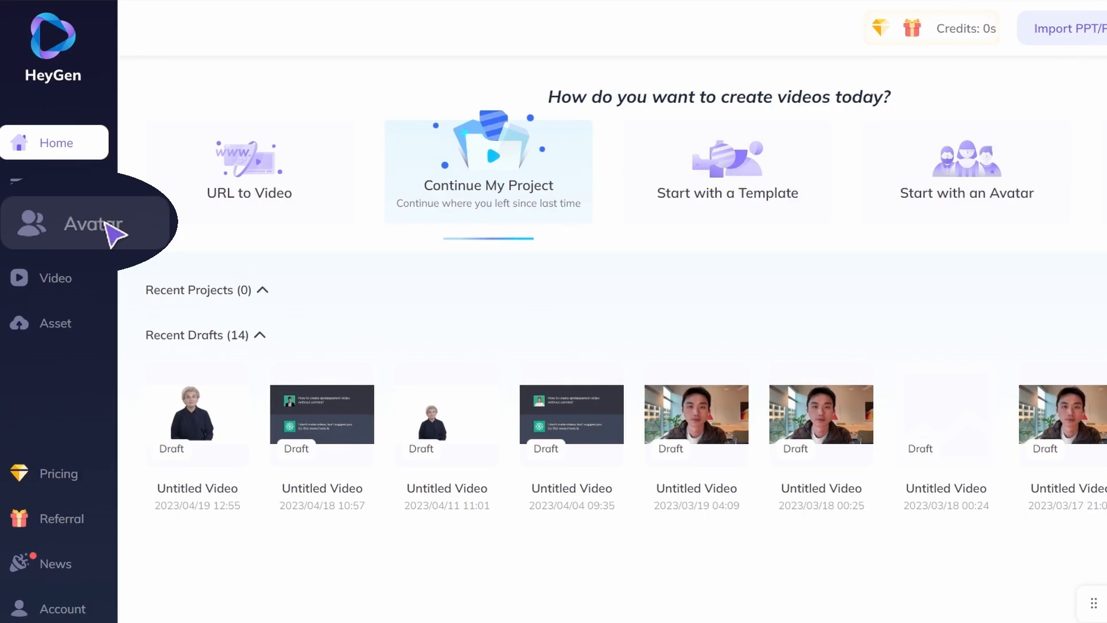
- Generate AI outfits for Monica from the 'A light blue cheongsam dress' description
click(113, 232)
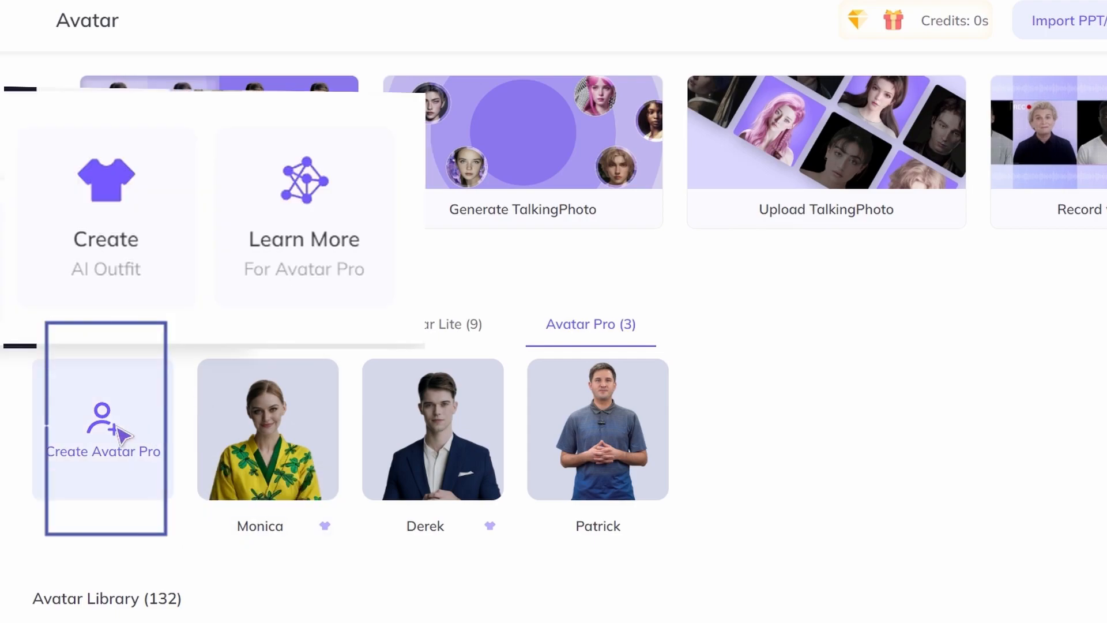
click(149, 264)
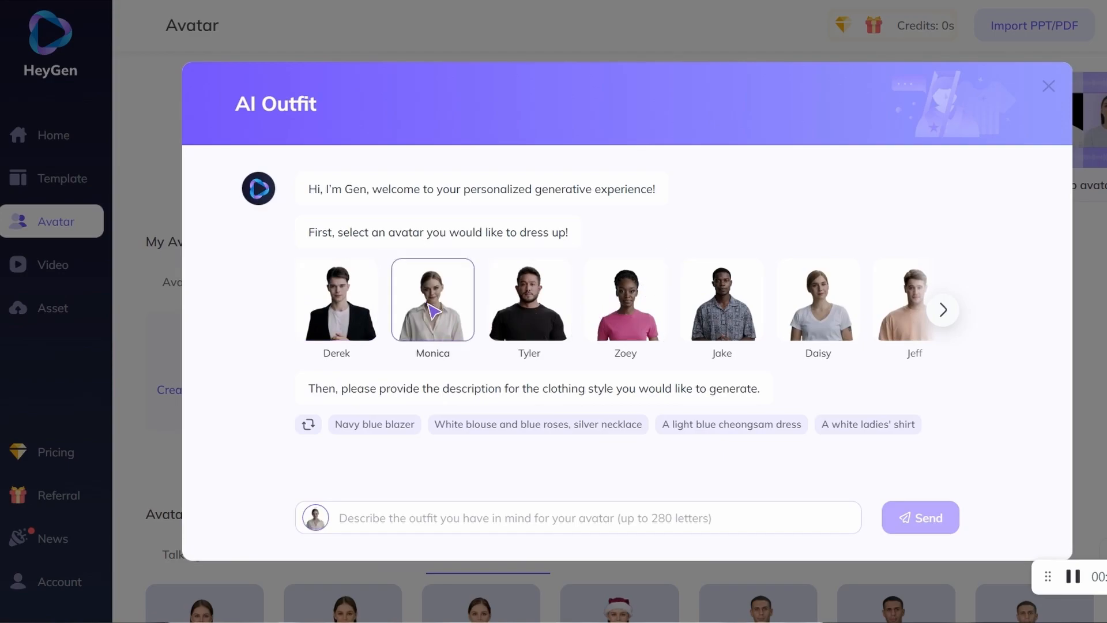
click(731, 424)
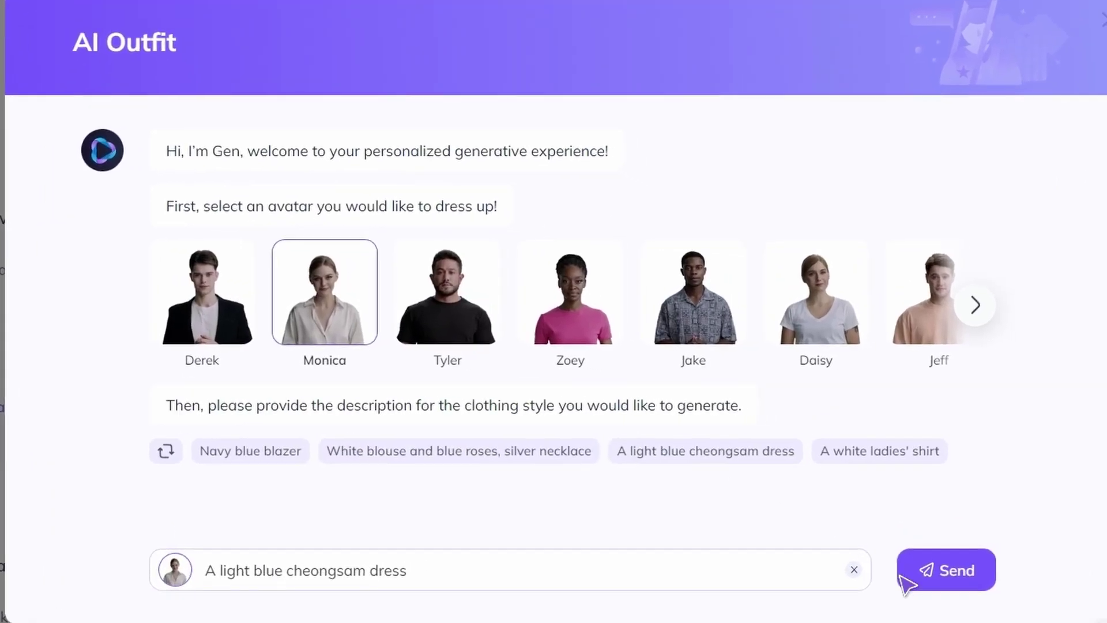
click(930, 570)
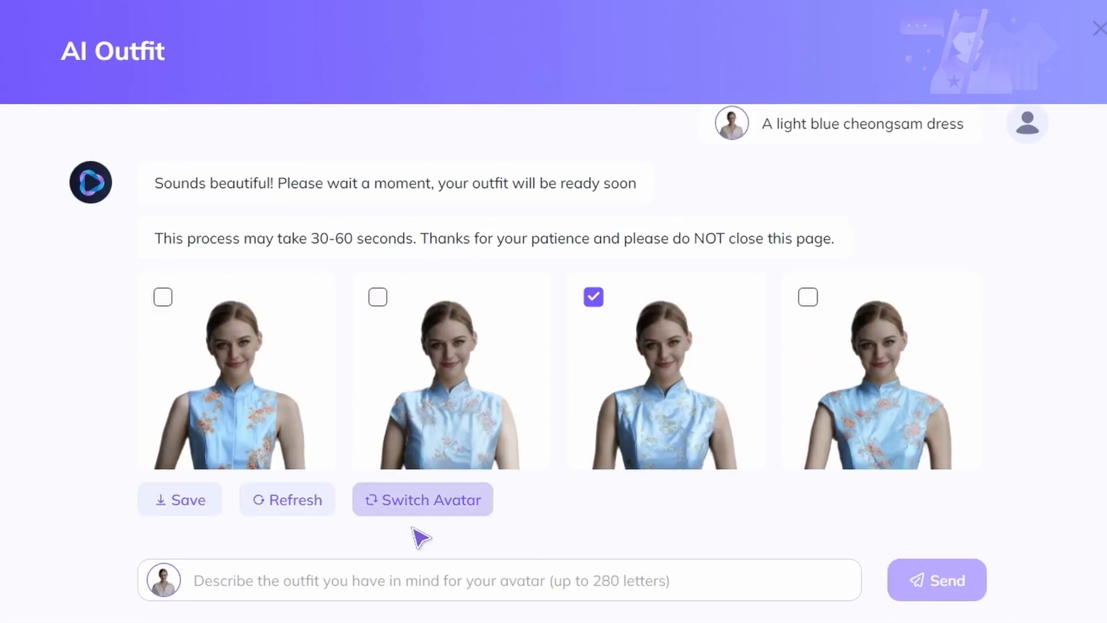
- Save the chosen cheongsam outfit as a Monica avatar and start a new video with her
click(192, 502)
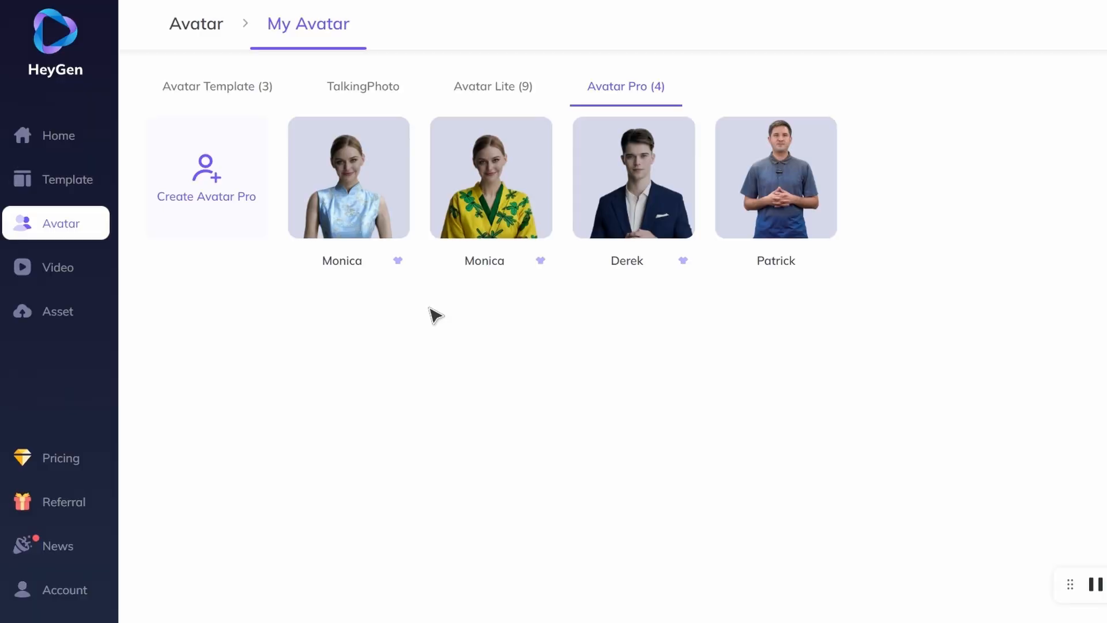
click(346, 207)
click(737, 547)
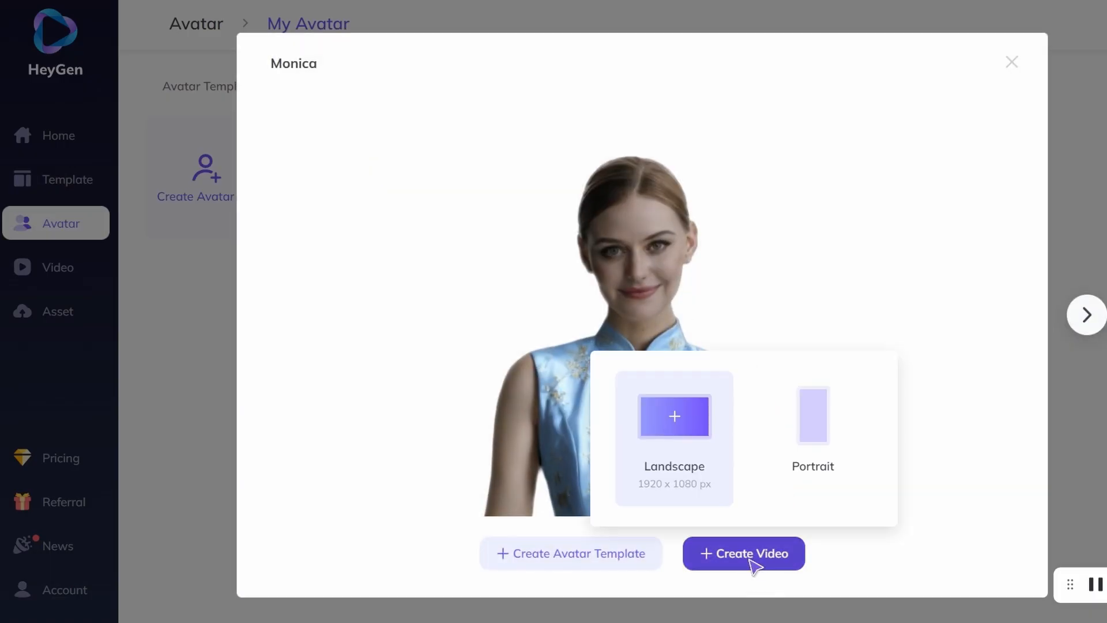
- Make the video landscape, add a 0.5s pause, and translate the script into French
click(675, 423)
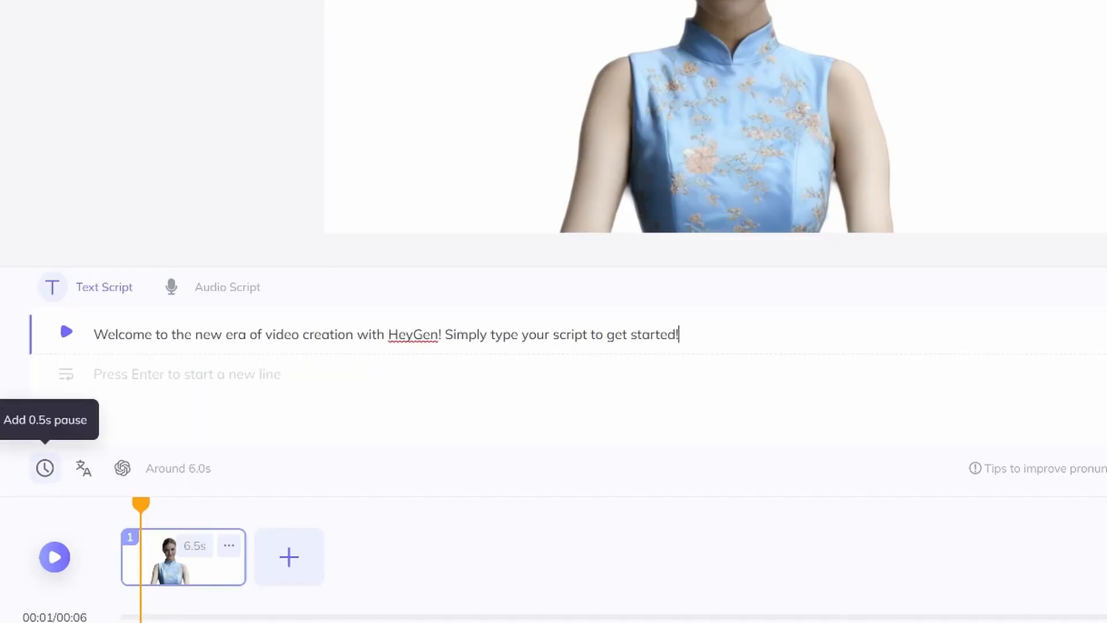
click(45, 468)
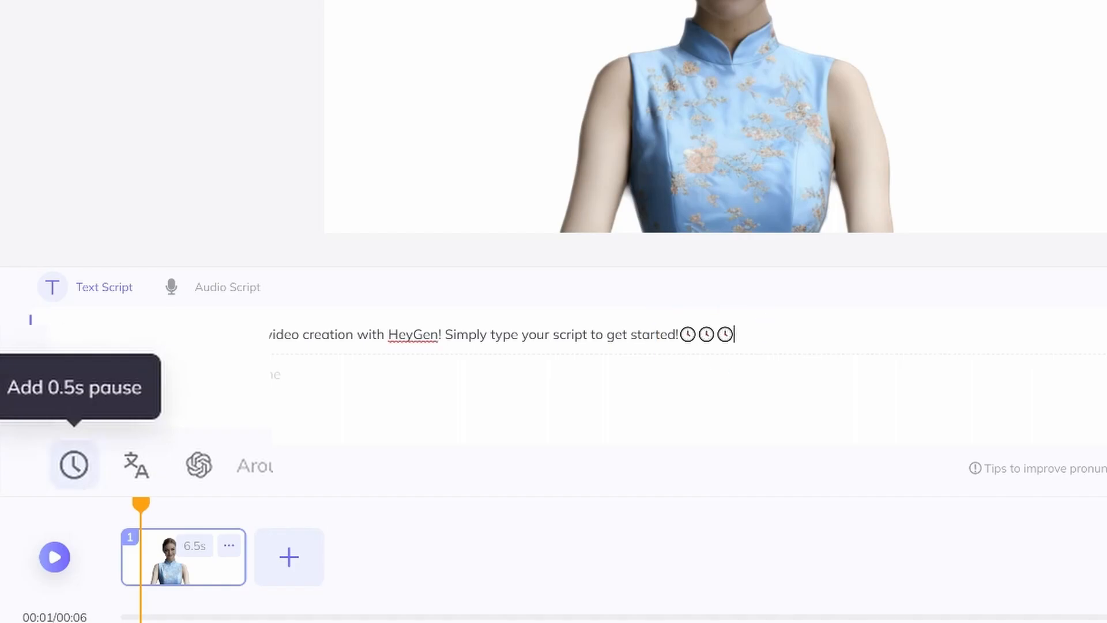
click(136, 466)
click(795, 94)
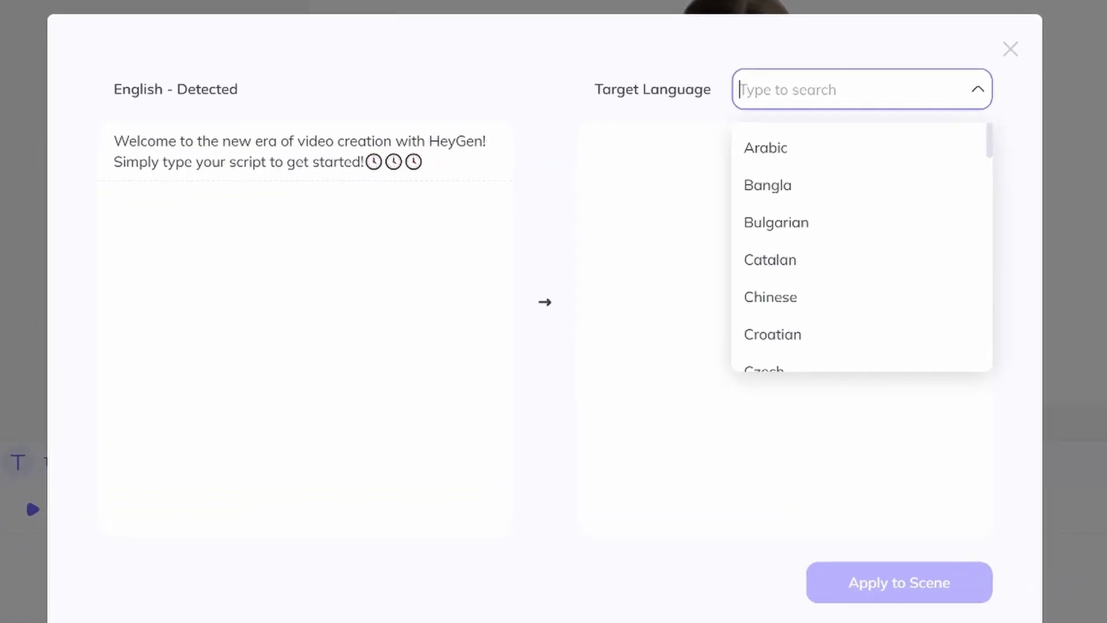
scroll(863, 260, down, 5)
click(783, 197)
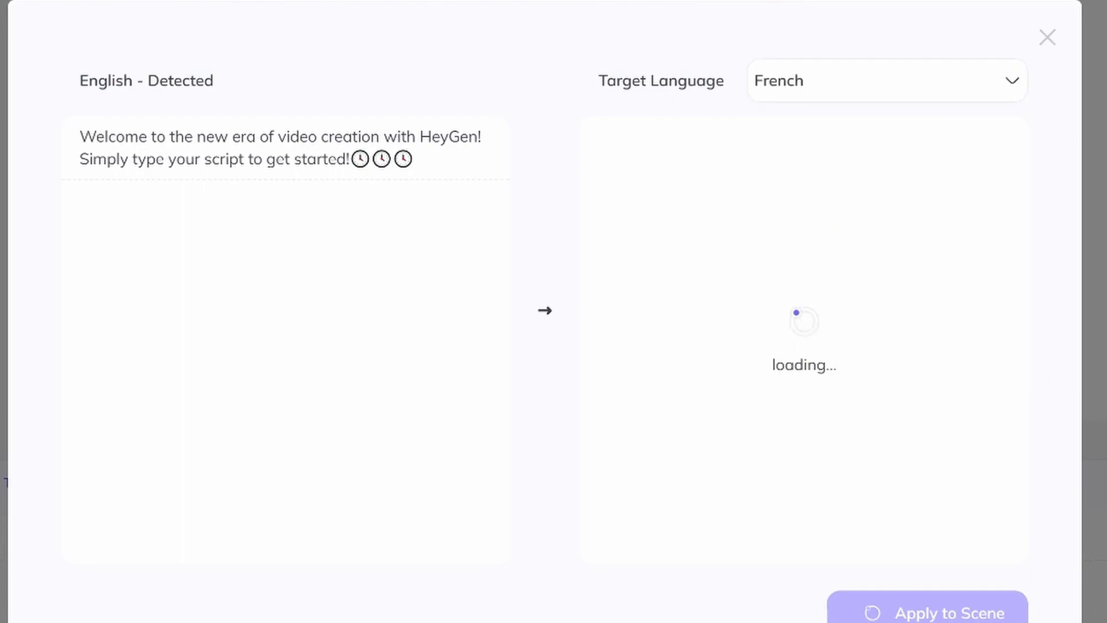
click(928, 610)
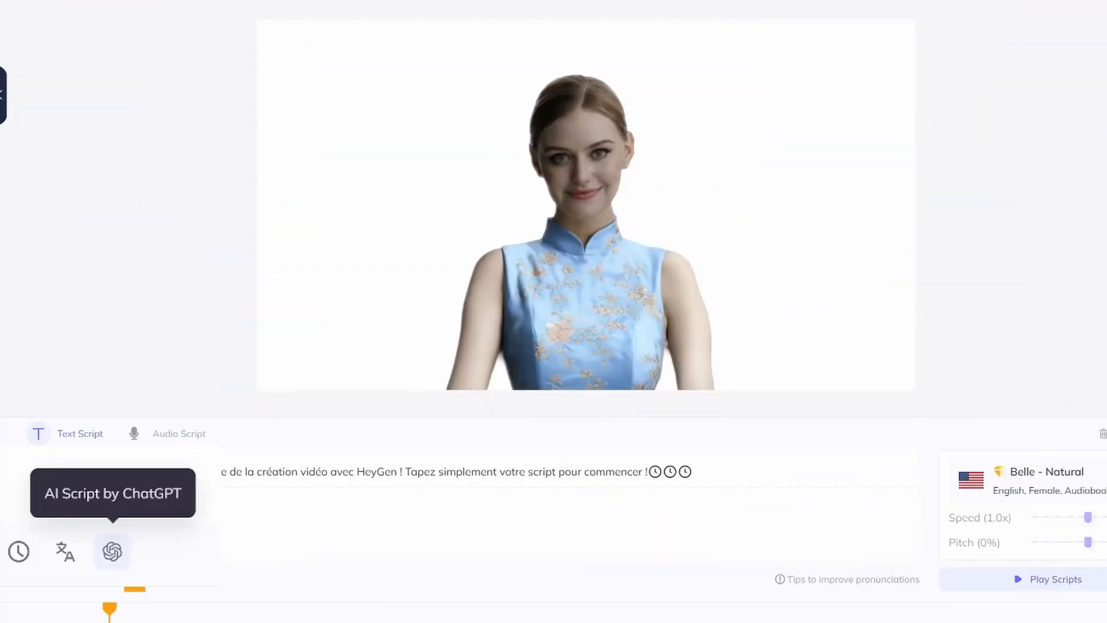
- Run the ChatGPT touch-up to make the script sound more professional
click(113, 551)
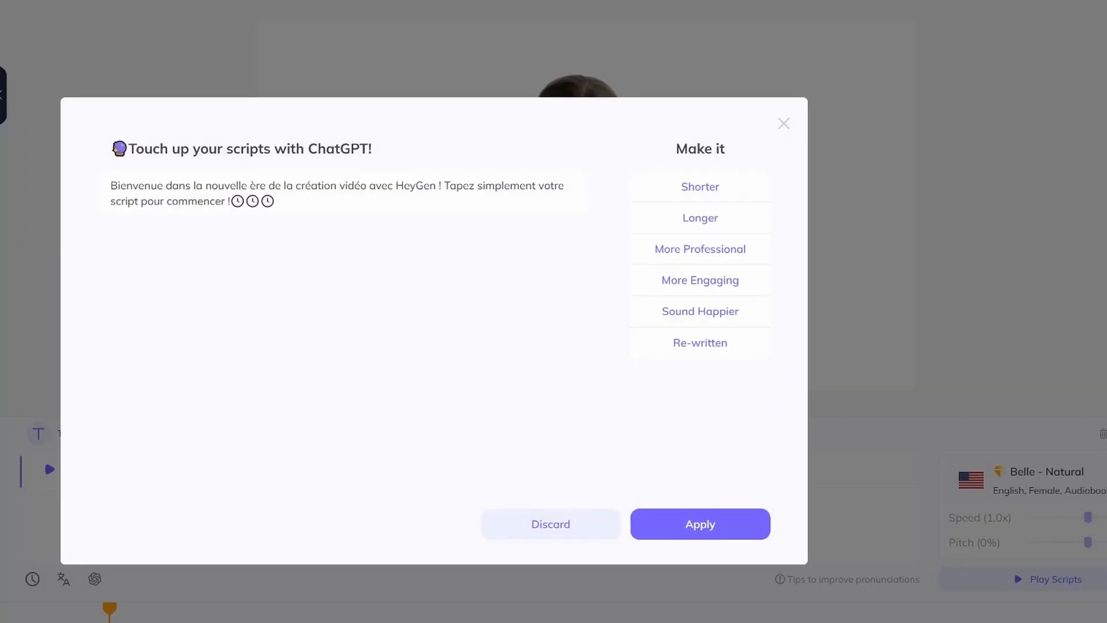
click(700, 248)
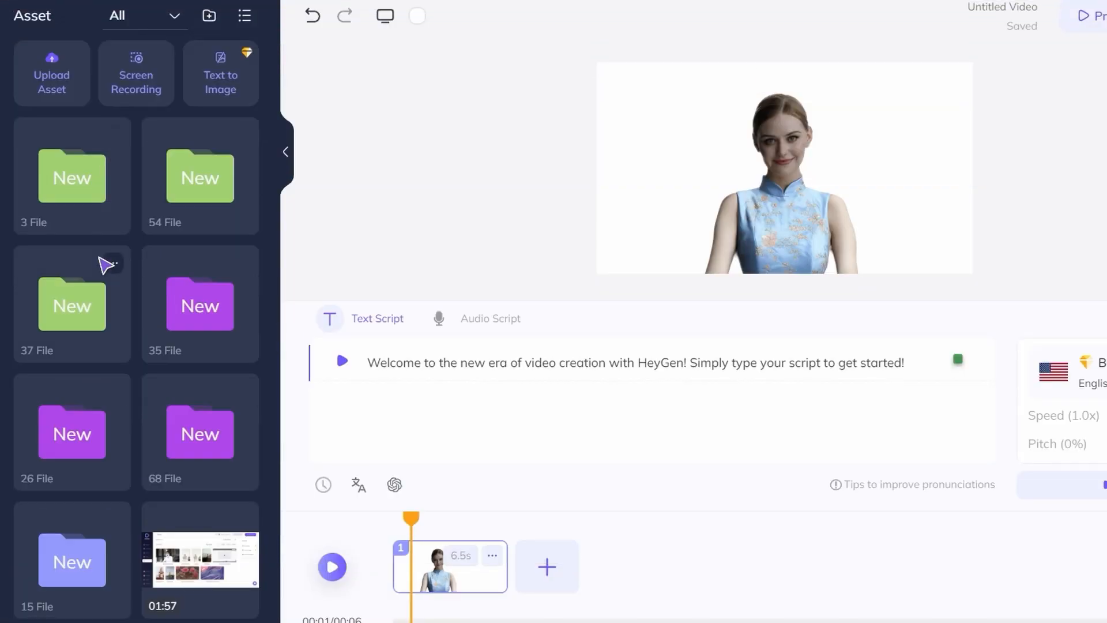
scroll(106, 263, down, 5)
scroll(105, 264, down, 5)
scroll(106, 264, down, 3)
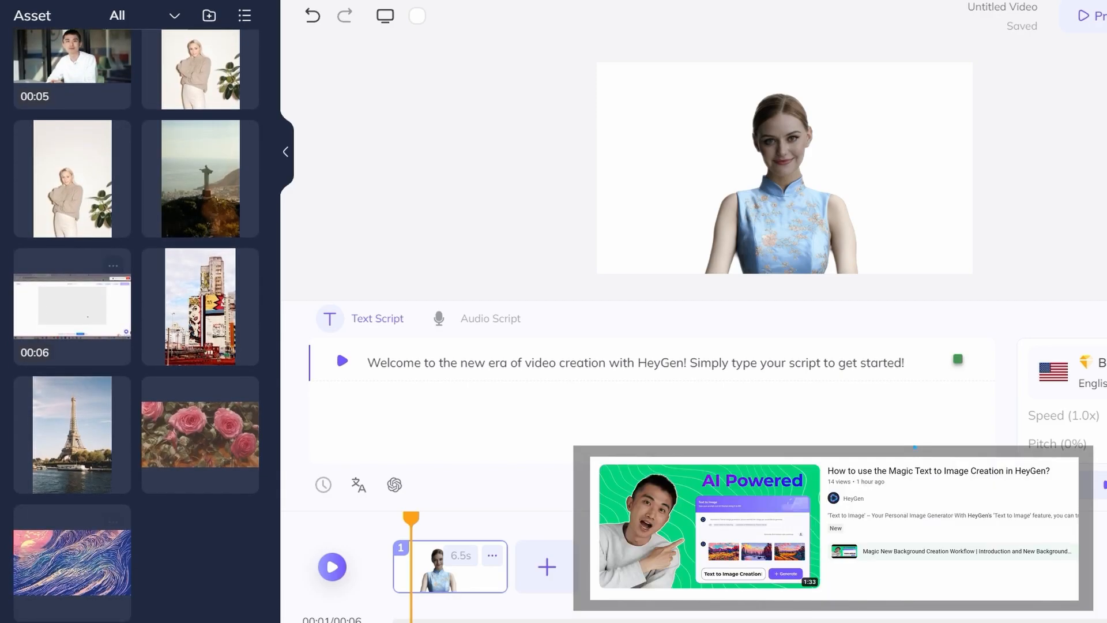
- Add the wave painting as scene background, then detach it into a separate picture
click(79, 579)
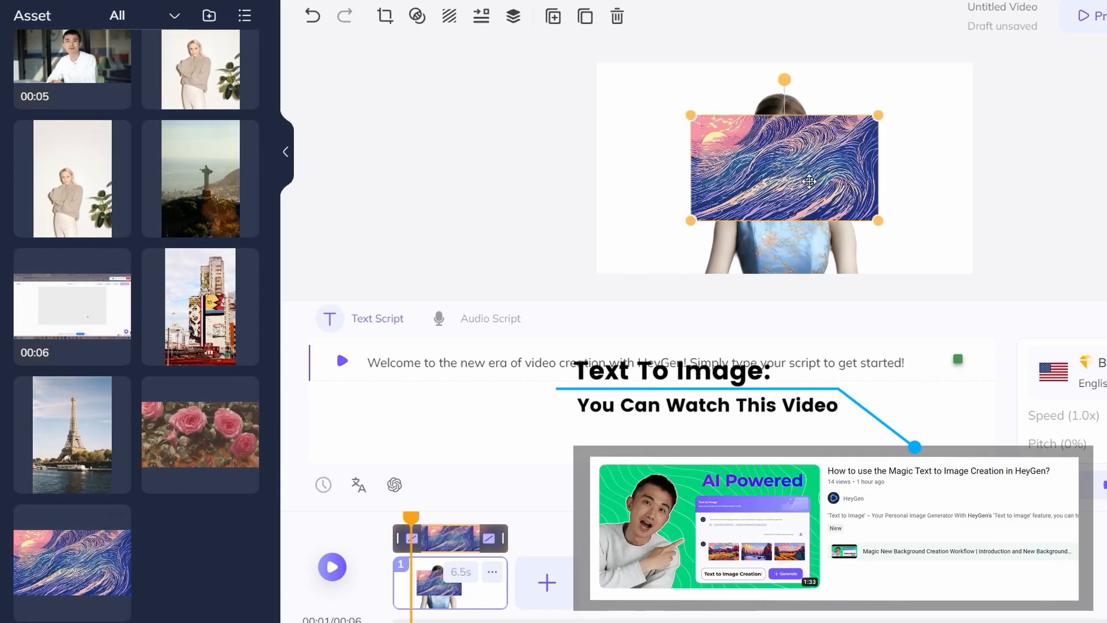
click(449, 16)
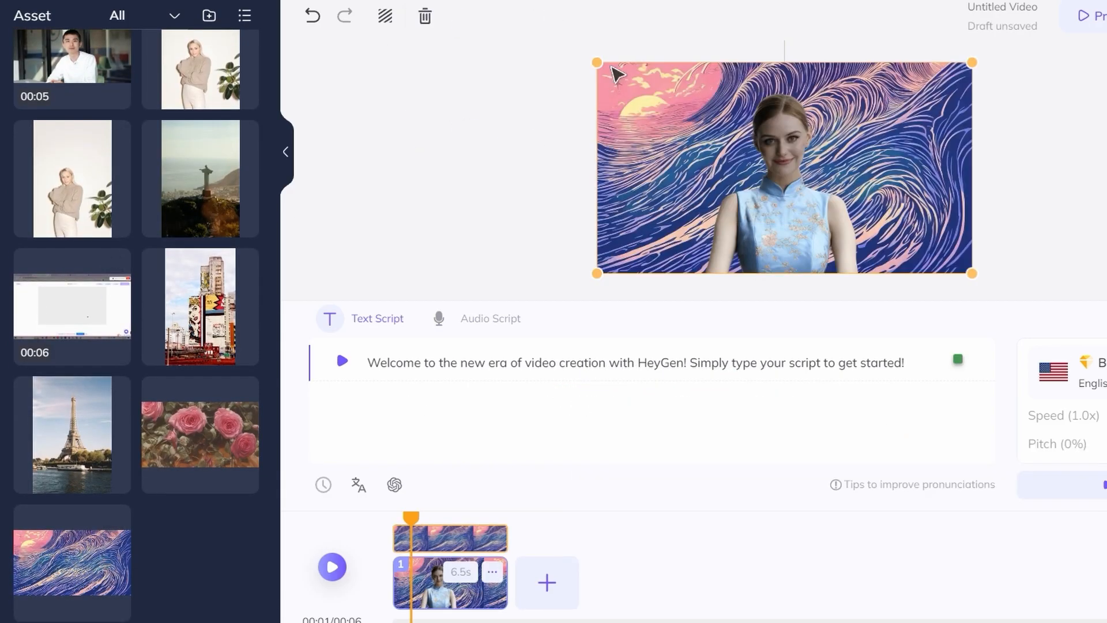
right_click(637, 171)
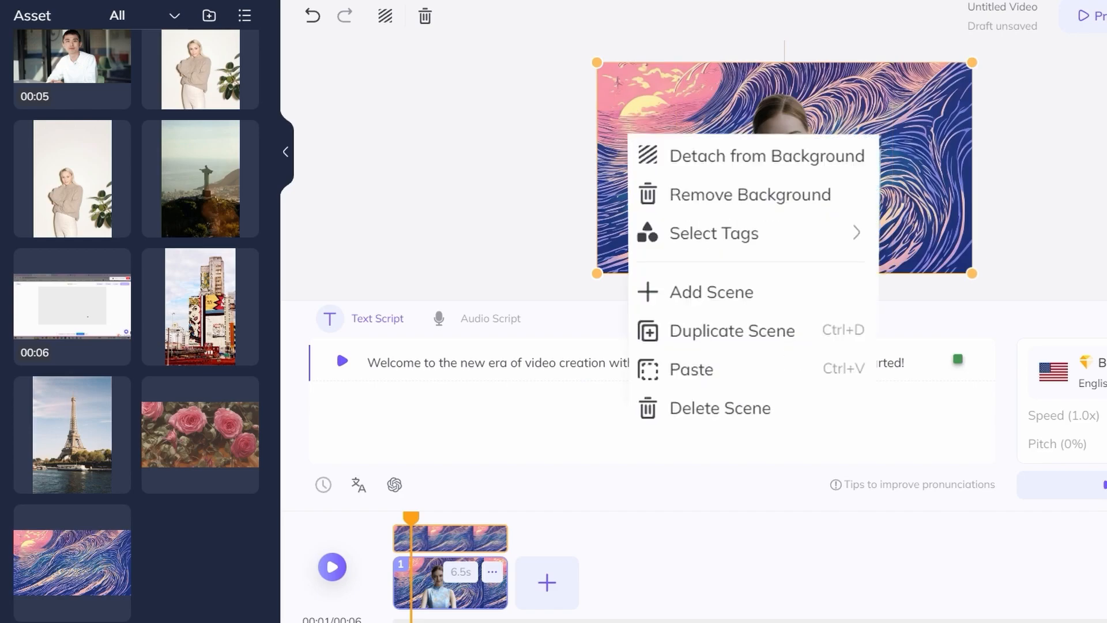
click(712, 183)
- Lower the detached wave picture's opacity to about 56%
click(72, 562)
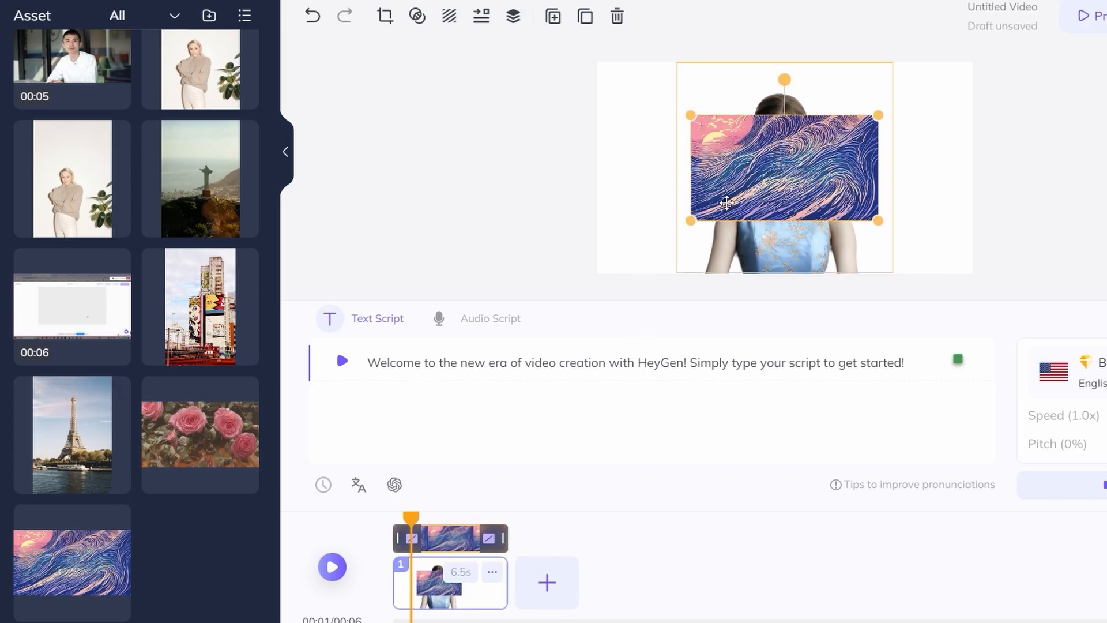
right_click(742, 183)
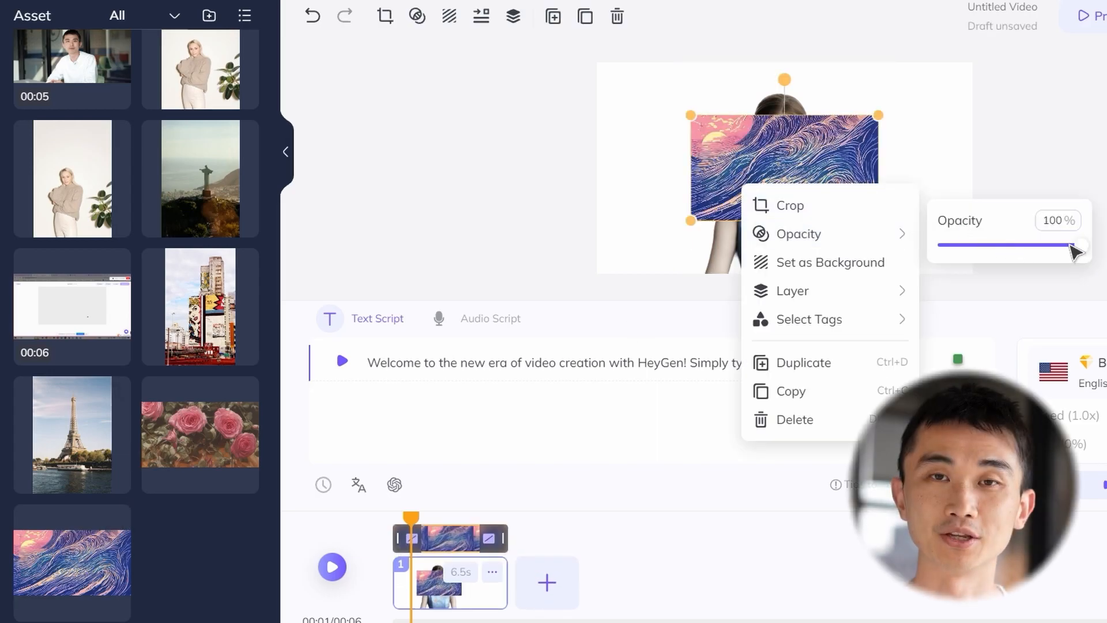
drag(1079, 245, 1016, 249)
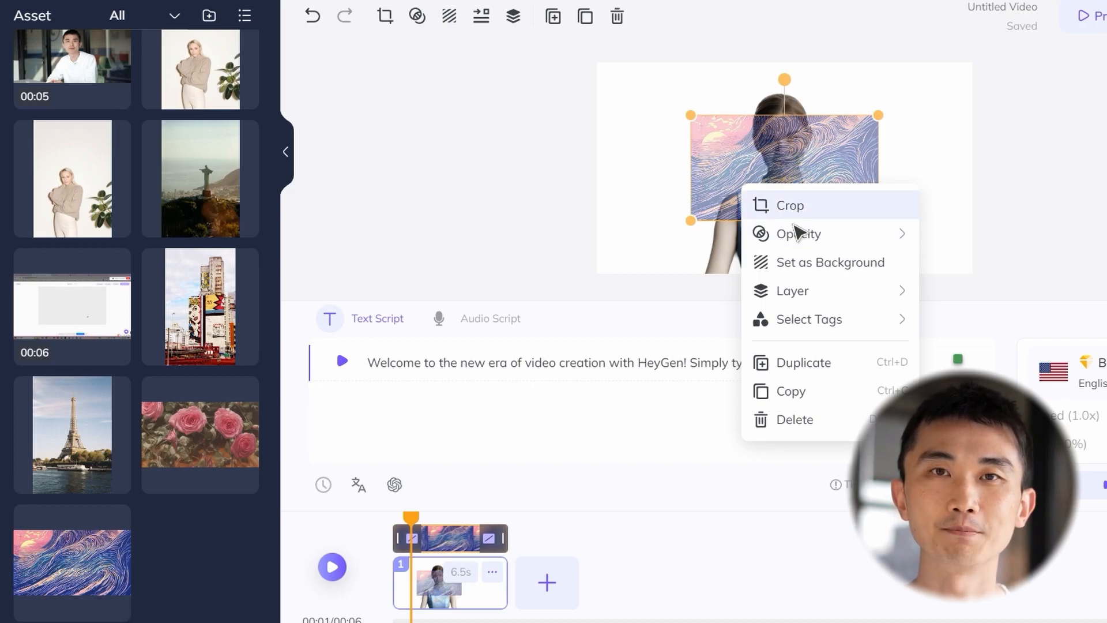
- Swap the translucent wave background for the Arc de Triomphe photo and preview the scene
click(823, 263)
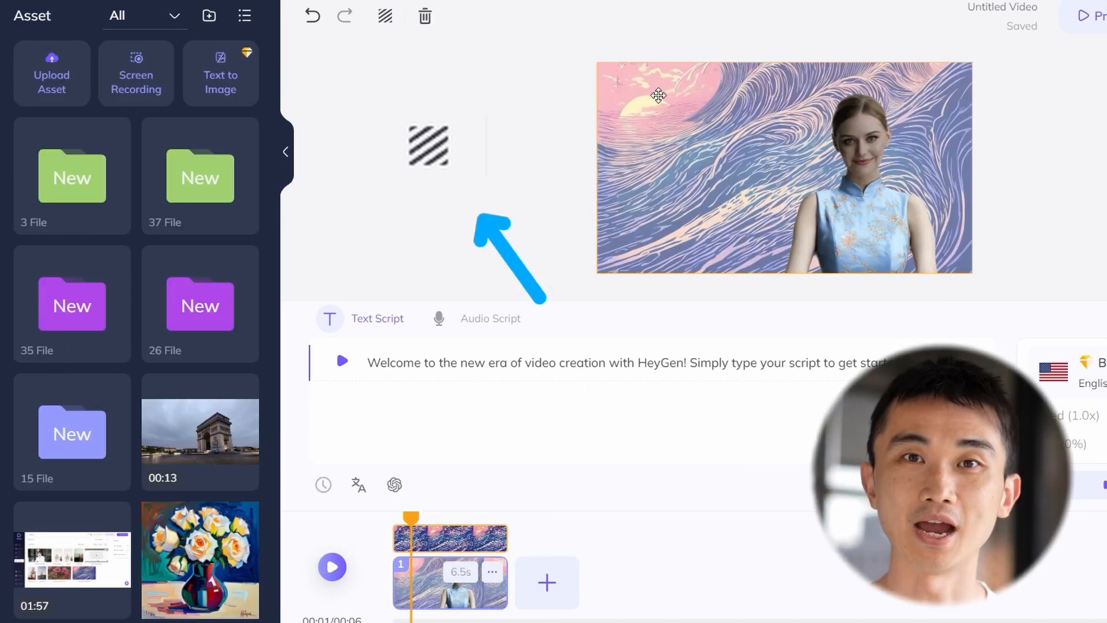
click(392, 17)
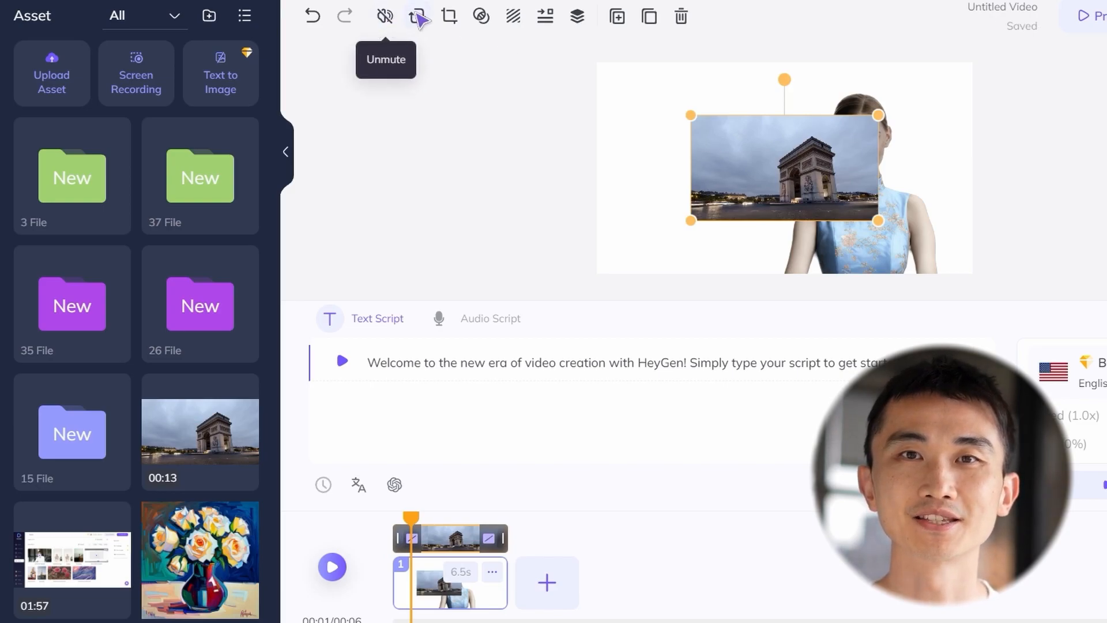
click(481, 16)
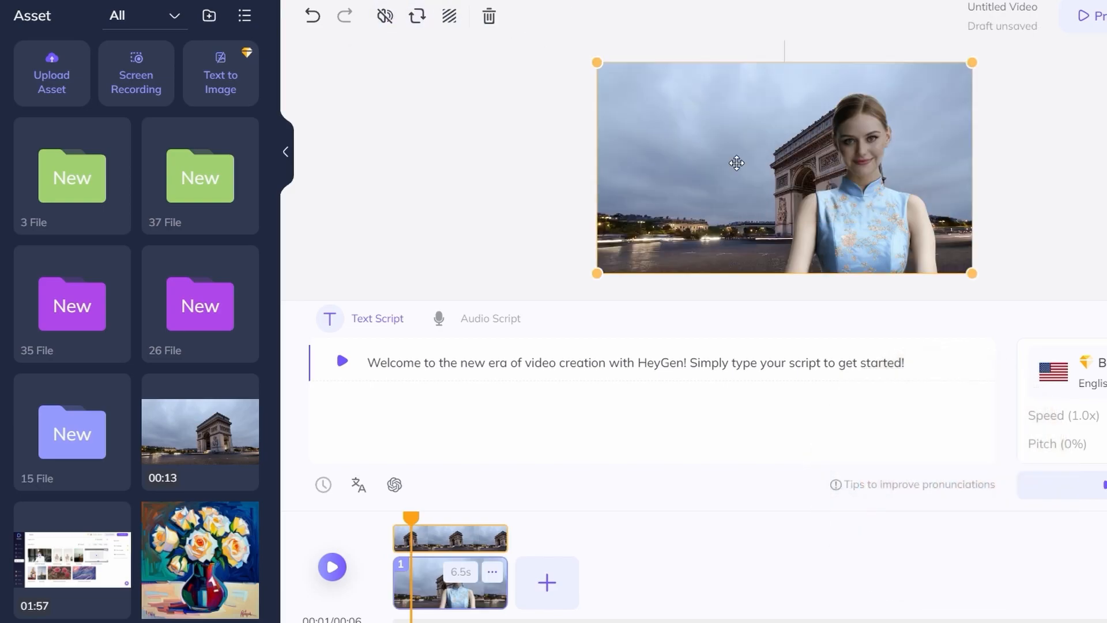
click(331, 567)
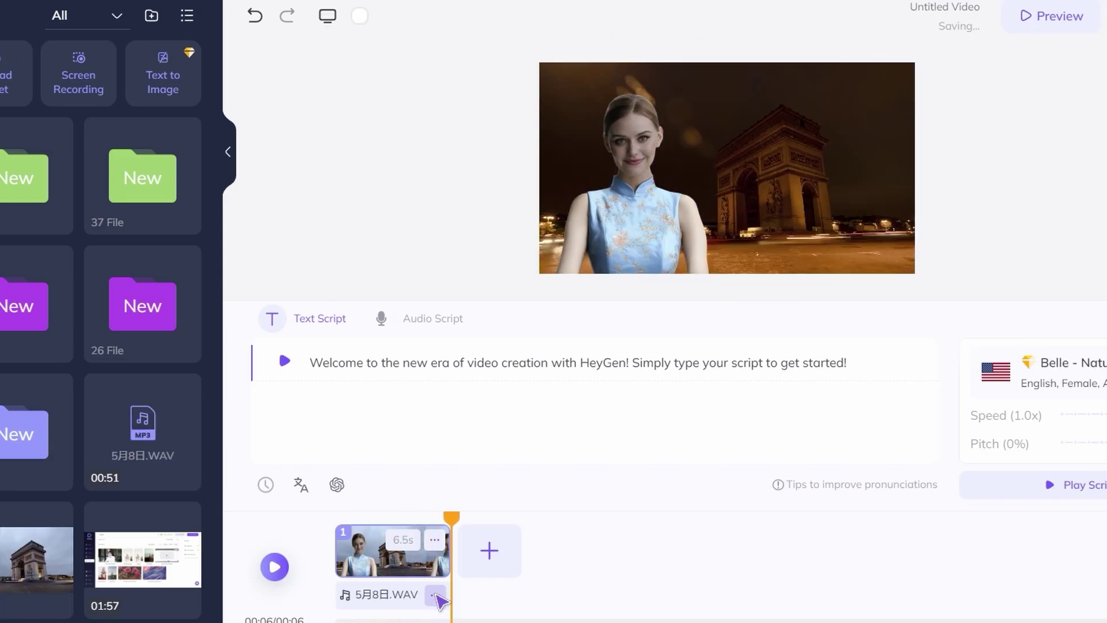
click(439, 597)
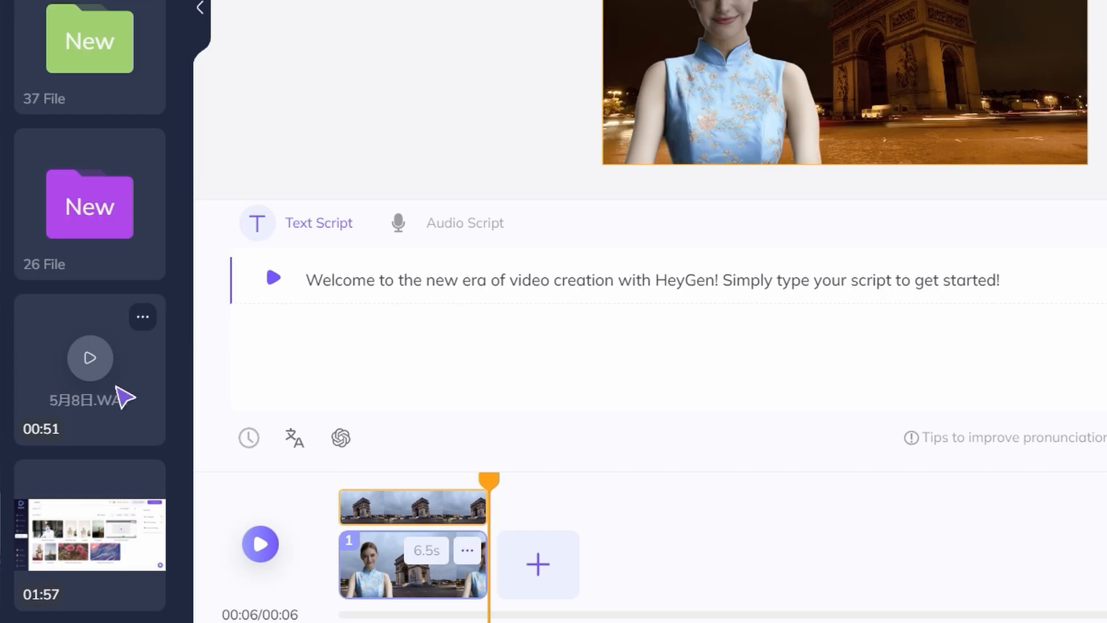
- Add the 5月8日.WAV music to the timeline and set it to Fit to Video
click(125, 397)
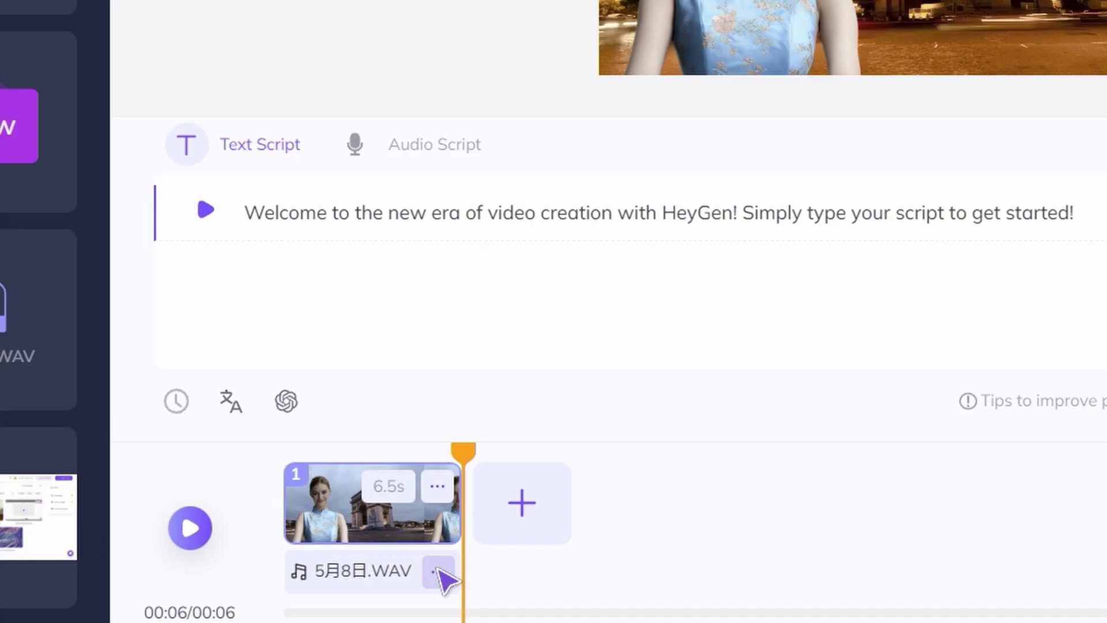
click(586, 536)
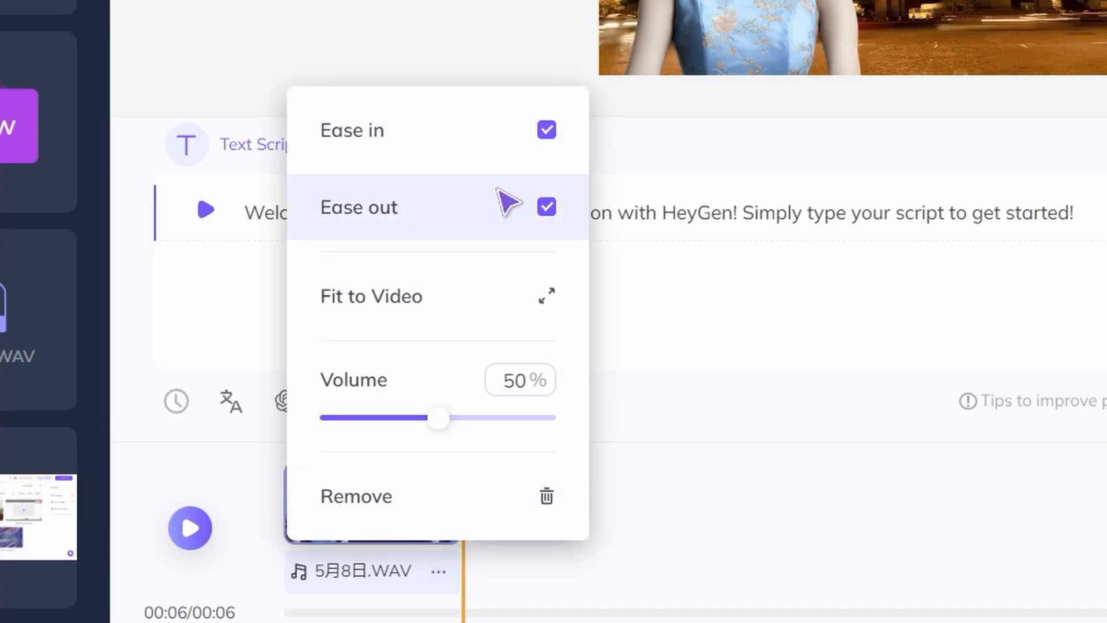
click(507, 298)
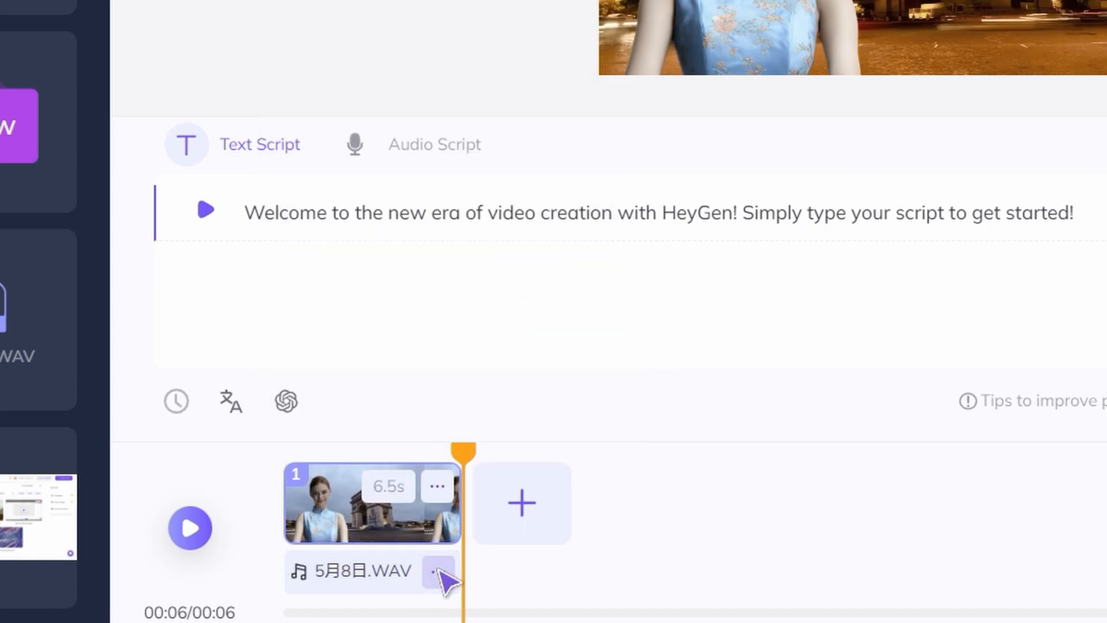
- Submit the 6-second video for production and confirm spending the credits
click(439, 572)
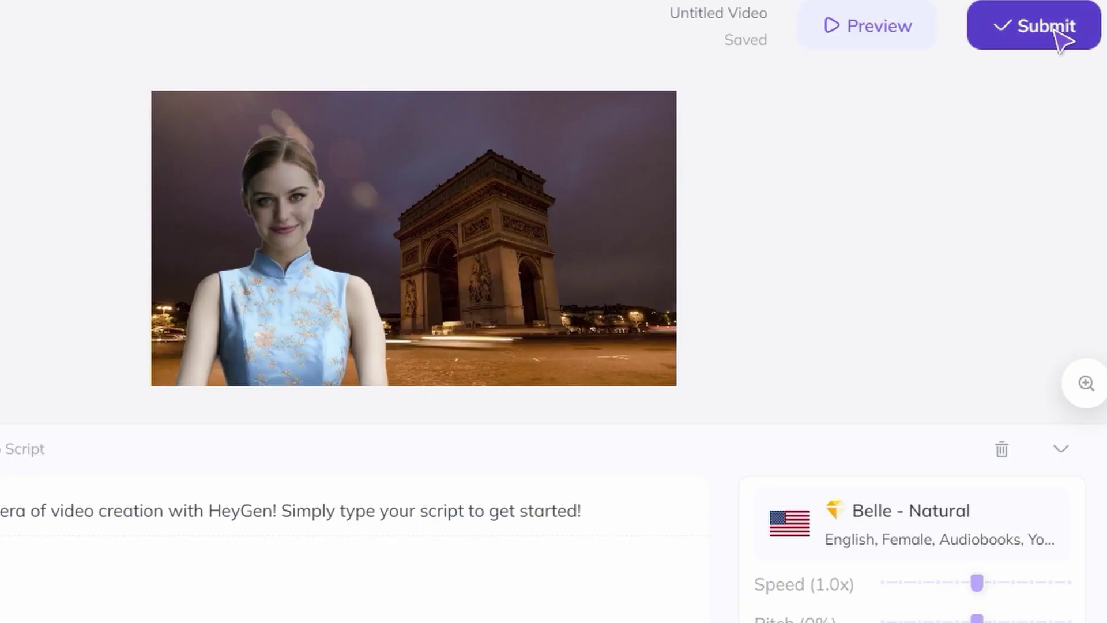
click(1047, 26)
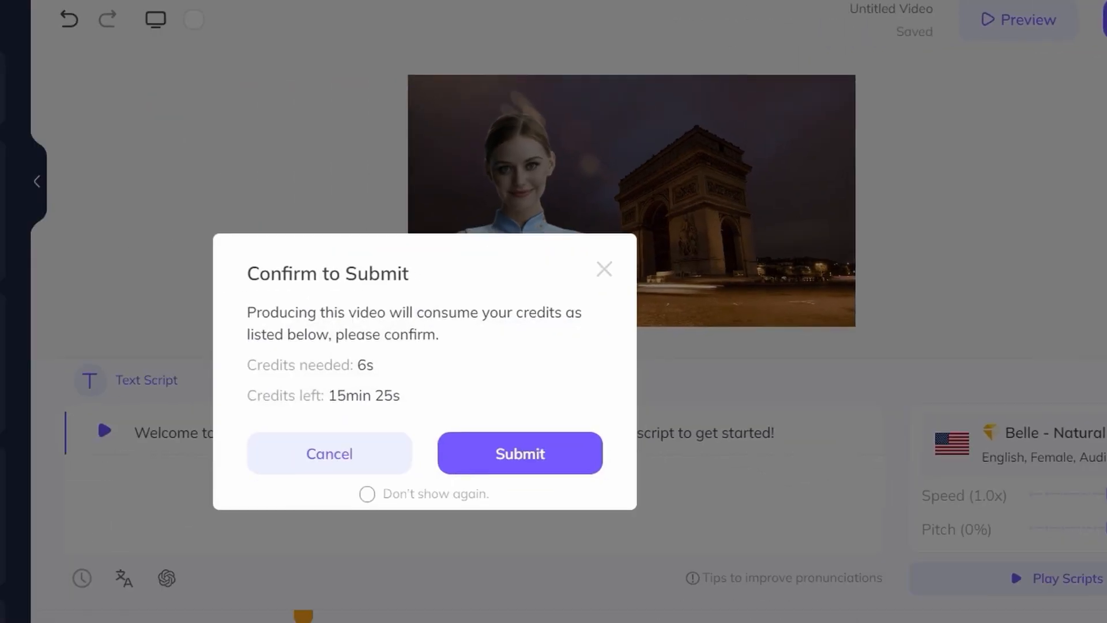
click(684, 407)
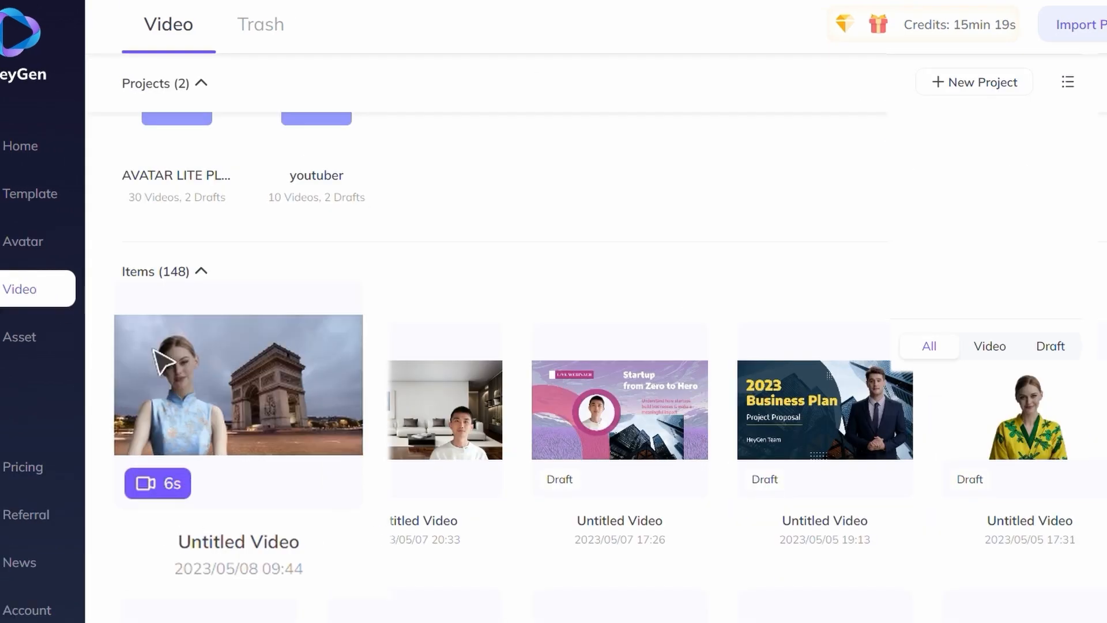
- Open the submitted Arc de Triomphe video and play it with captions on
click(216, 398)
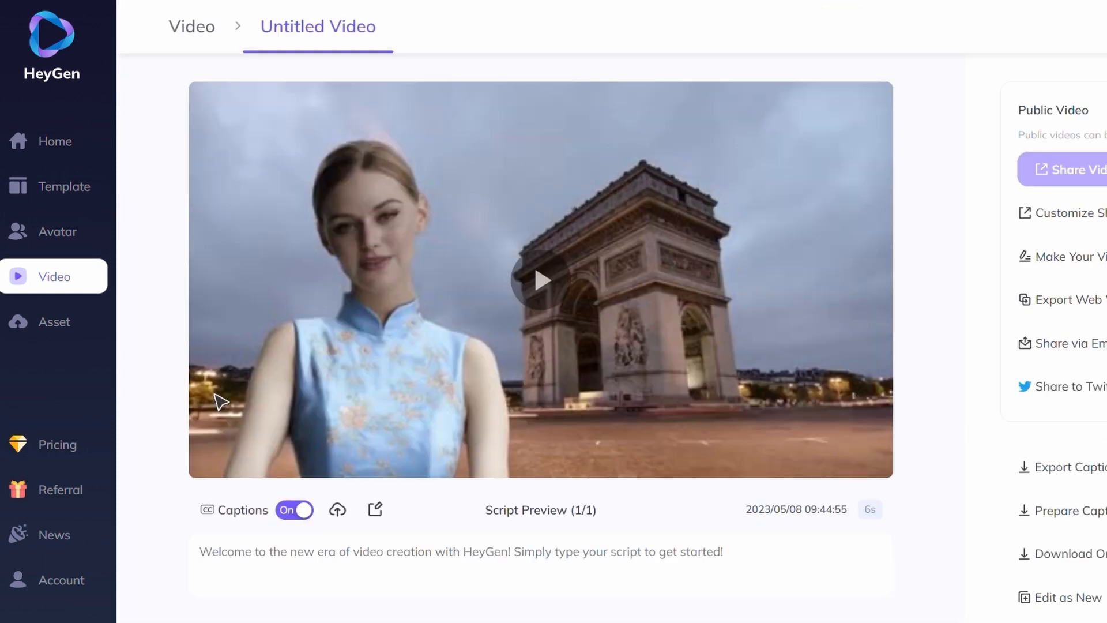
click(217, 398)
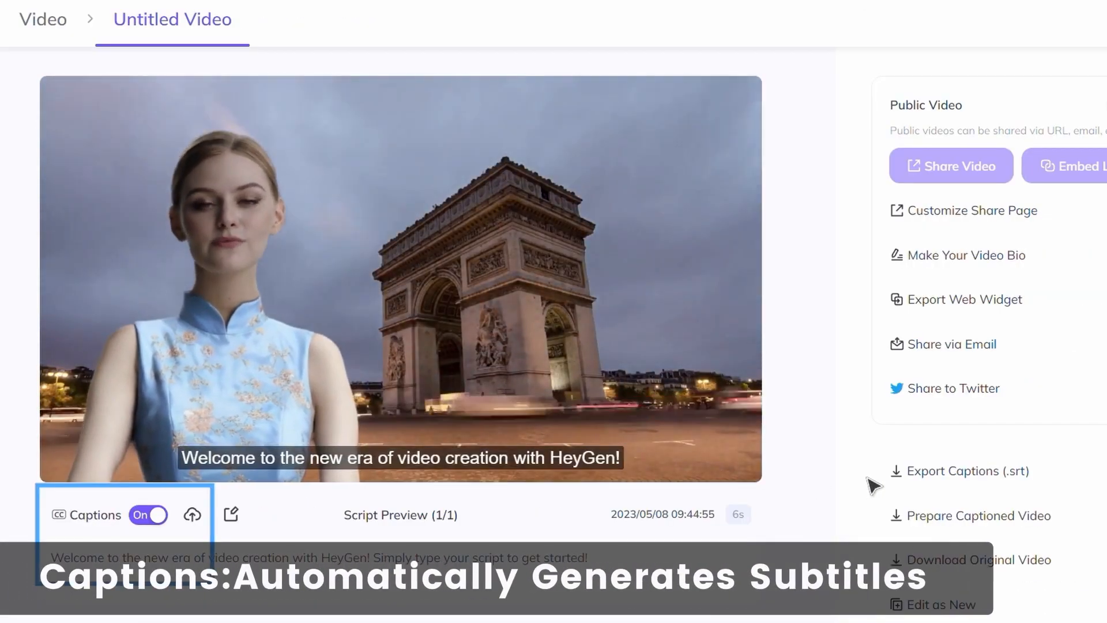